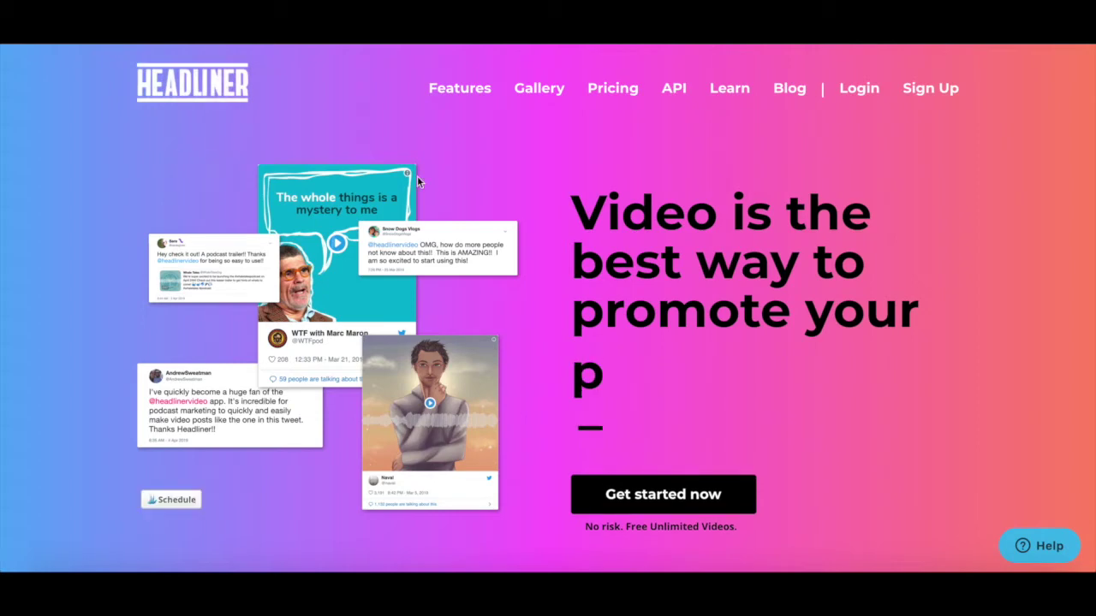
Scroll down to compare the Forever Free, Headliner Pro ($9.99) and Enterprise / API plans.
scroll(417, 178, "down", 4)
scroll(416, 177, "down", 15)
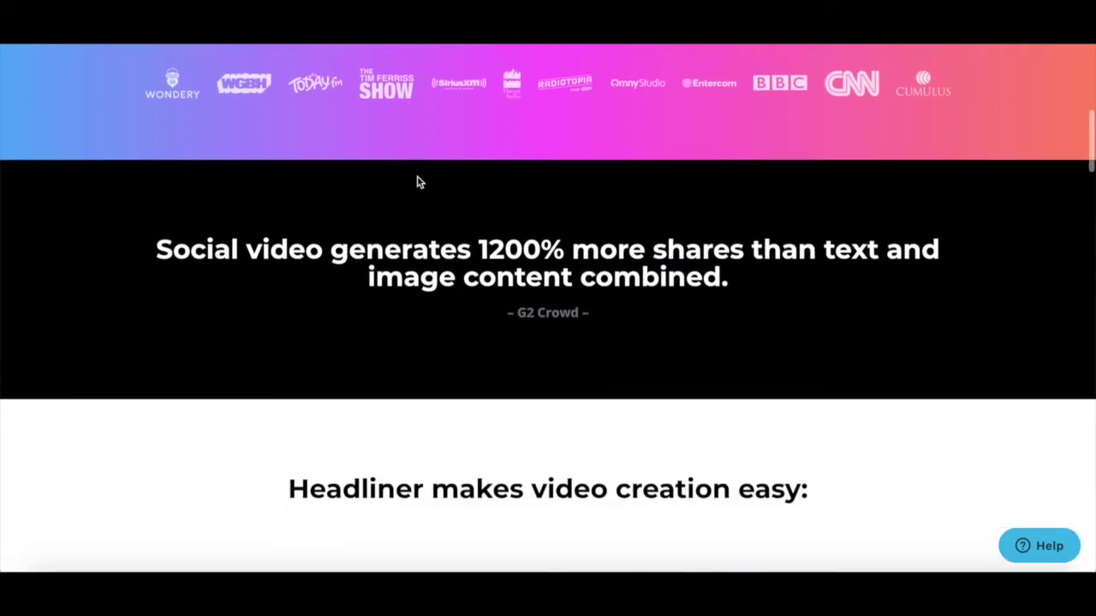
scroll(417, 177, "down", 3)
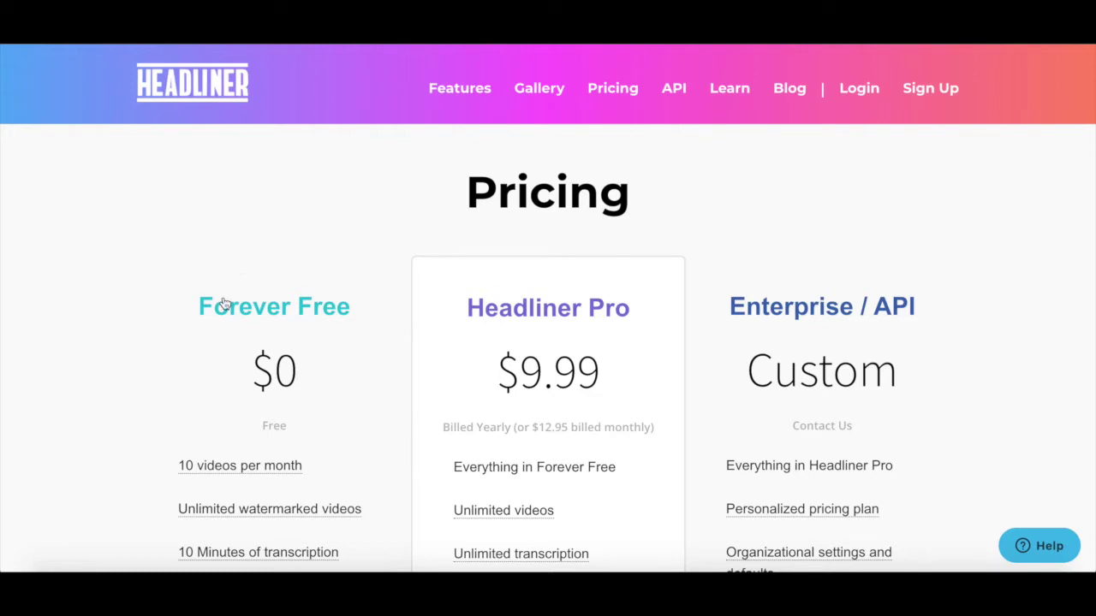
scroll(222, 304, "down", 3)
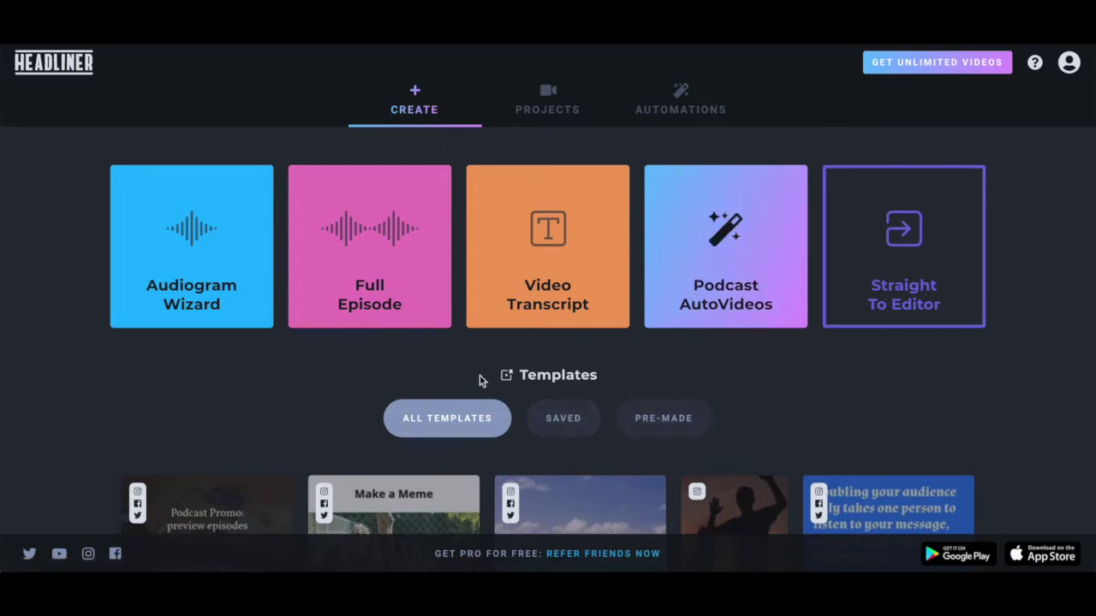
Start a square Video Transcript project and upload Instagram Video.mp4 for English (United States) transcription.
left_click(493, 292)
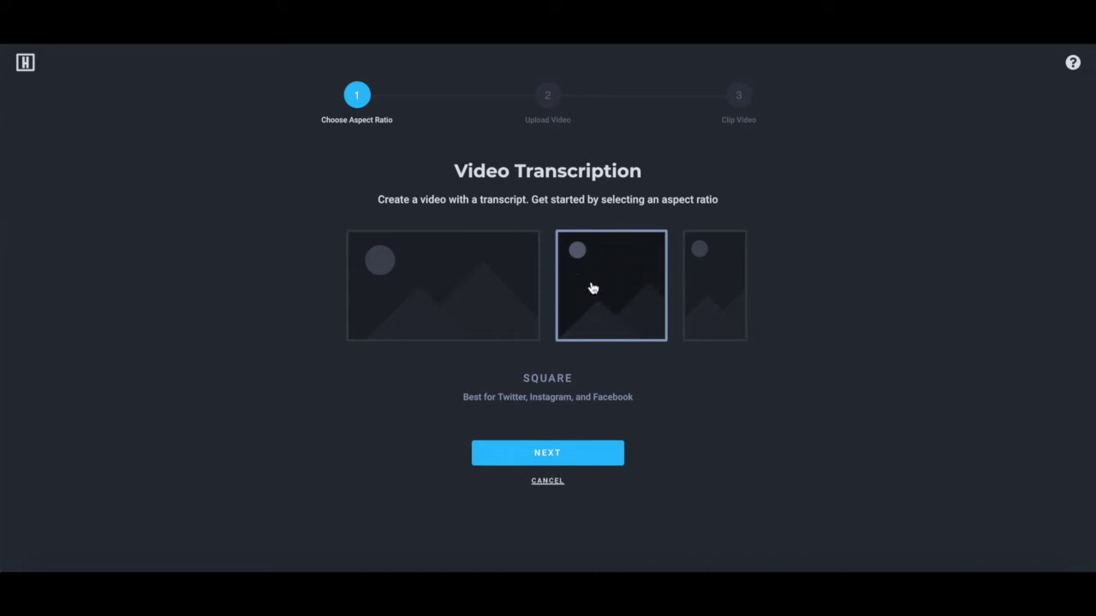
left_click(587, 463)
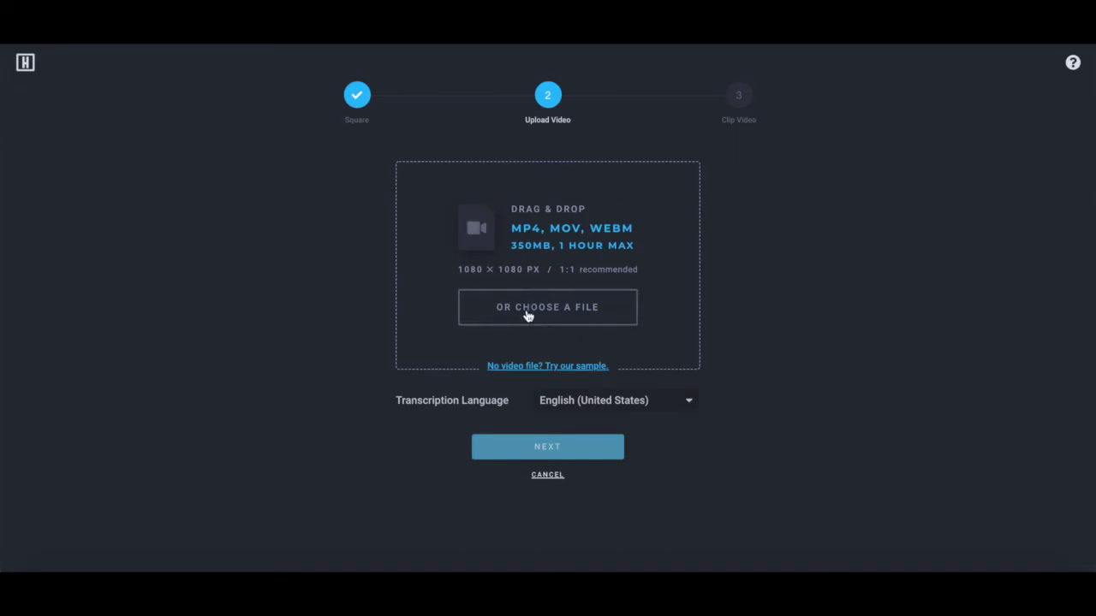
left_click(528, 314)
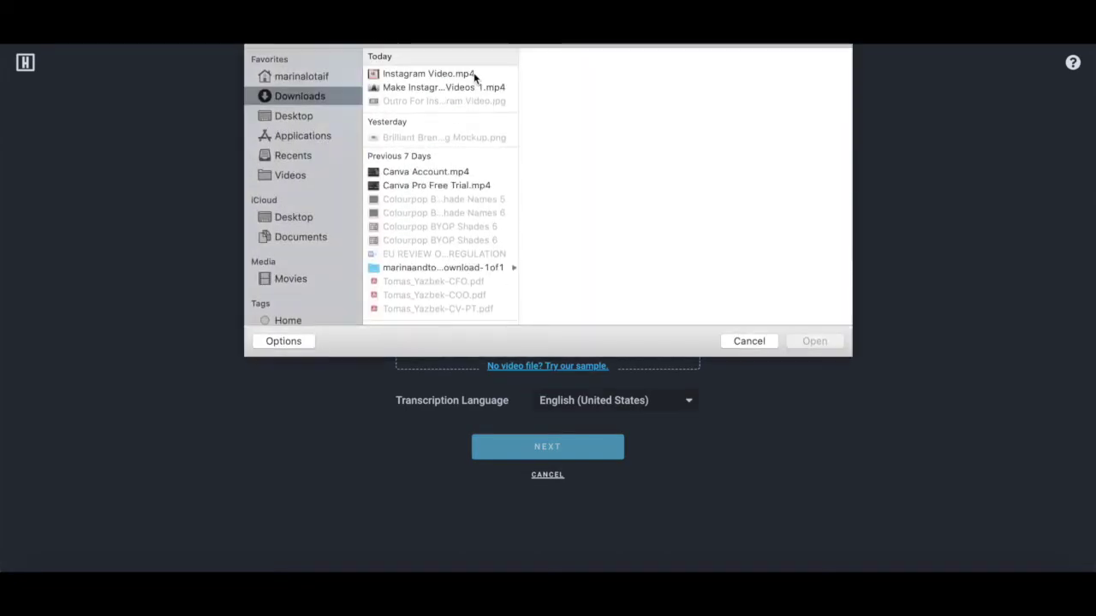
left_click(479, 74)
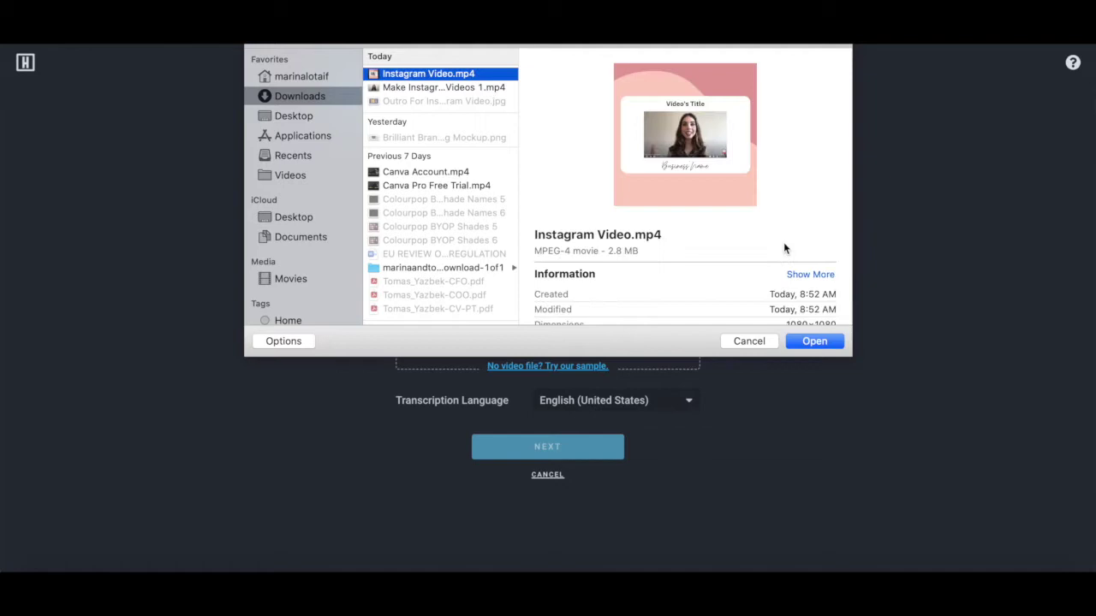
left_click(821, 340)
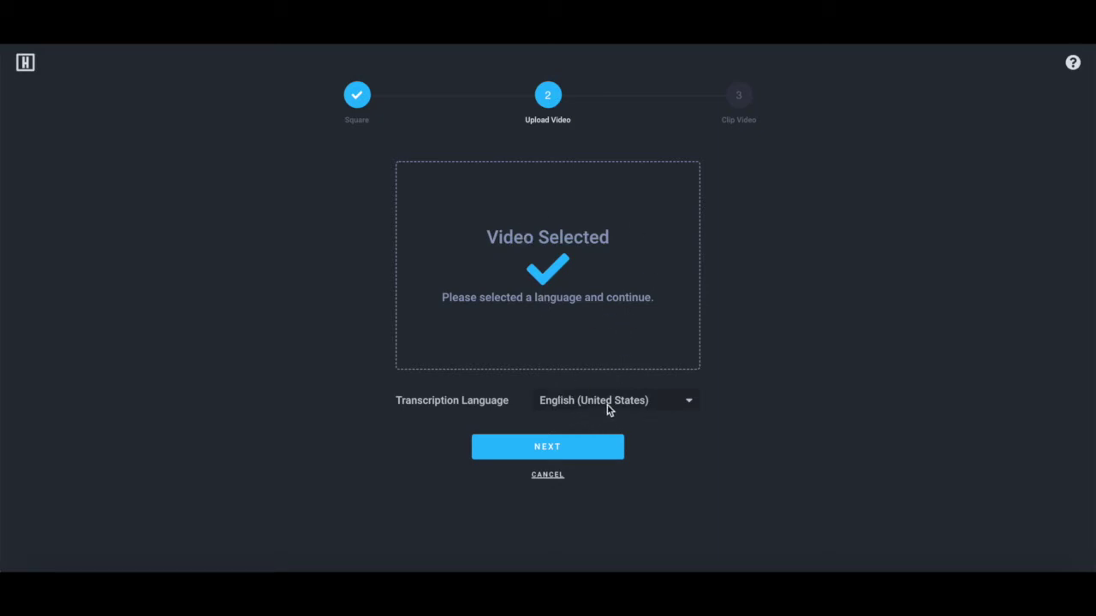
left_click(576, 460)
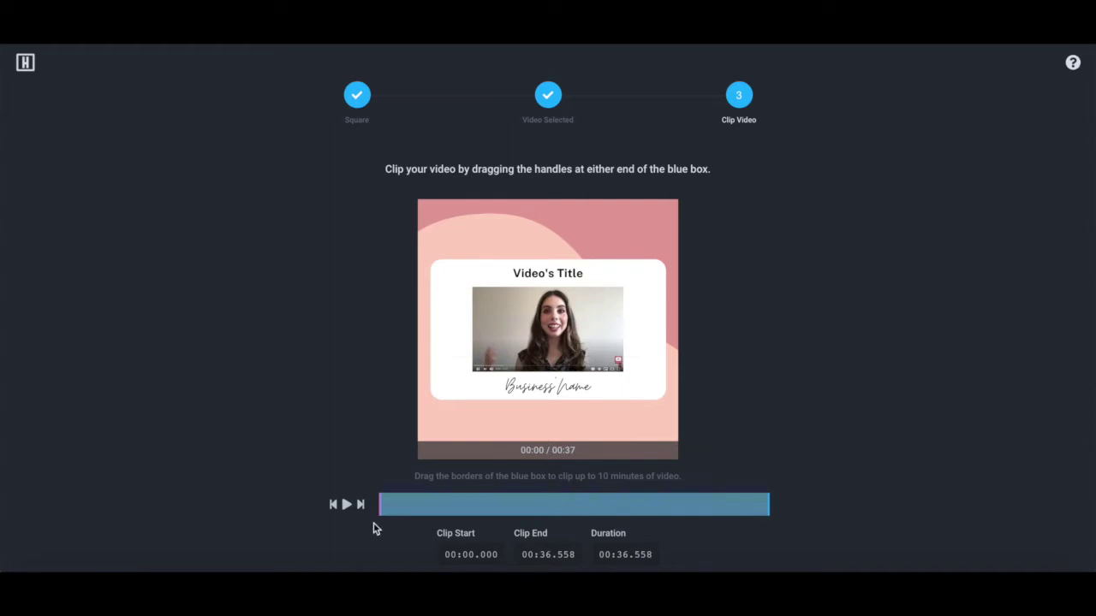
Keep the full 00:36.558 clip length and create the project.
left_click_drag(377, 505, 359, 506)
left_click_drag(767, 506, 771, 505)
scroll(565, 368, "down", 1)
scroll(565, 367, "down", 3)
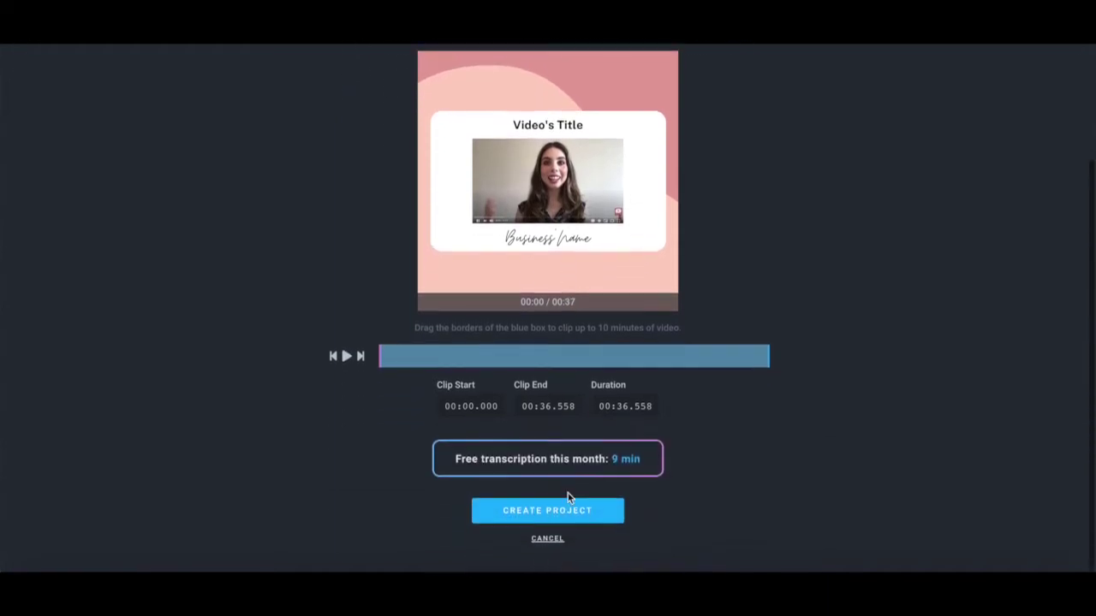
left_click(575, 513)
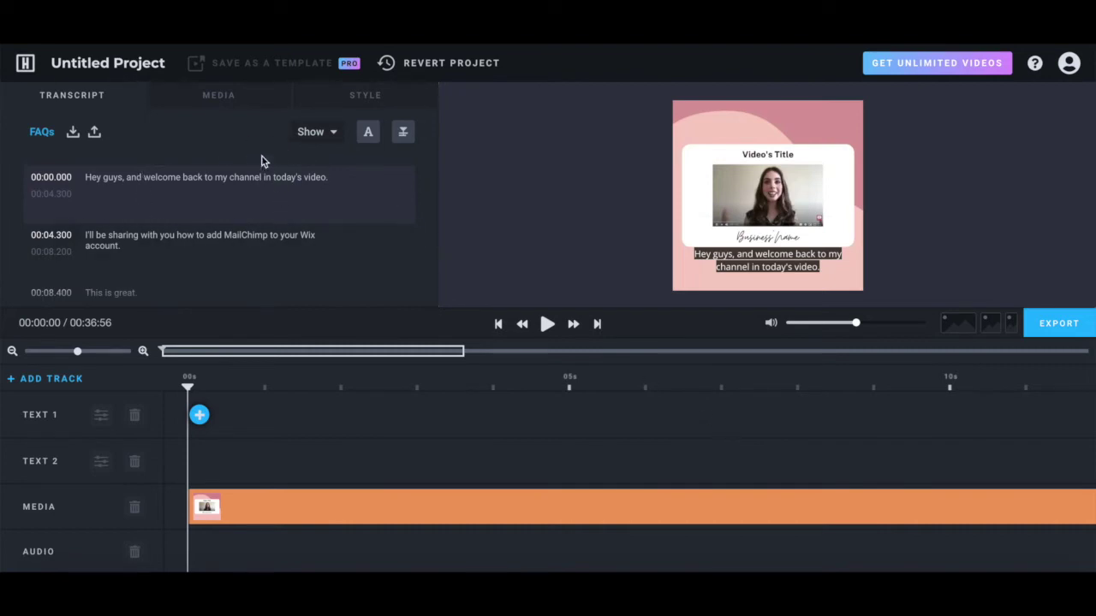
Copy the first caption, 'This is great.', onto the Text 2 track.
left_click(202, 415)
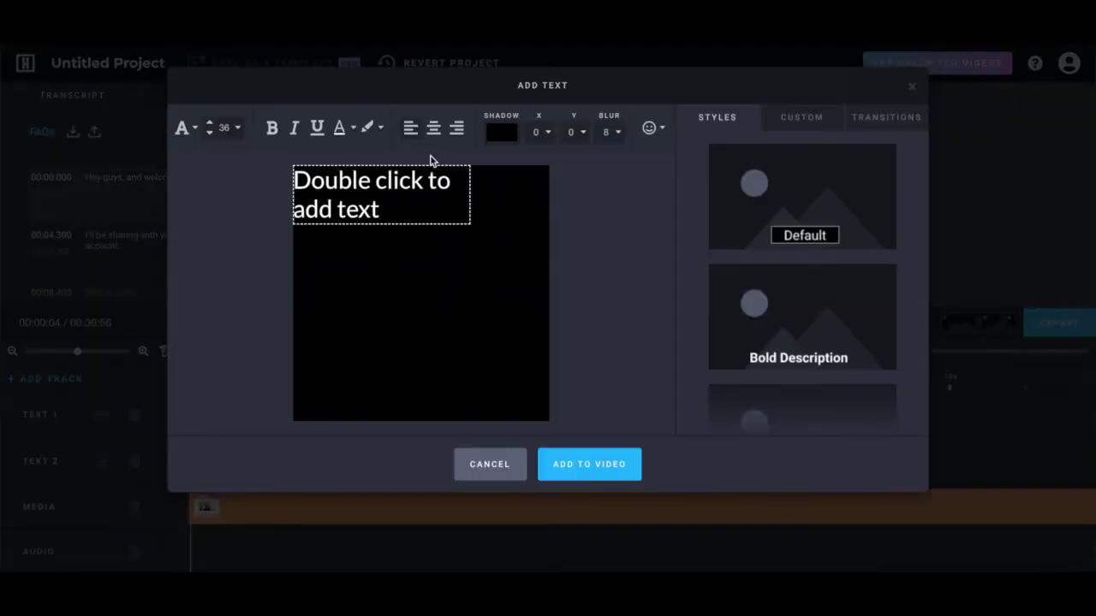
key("Escape")
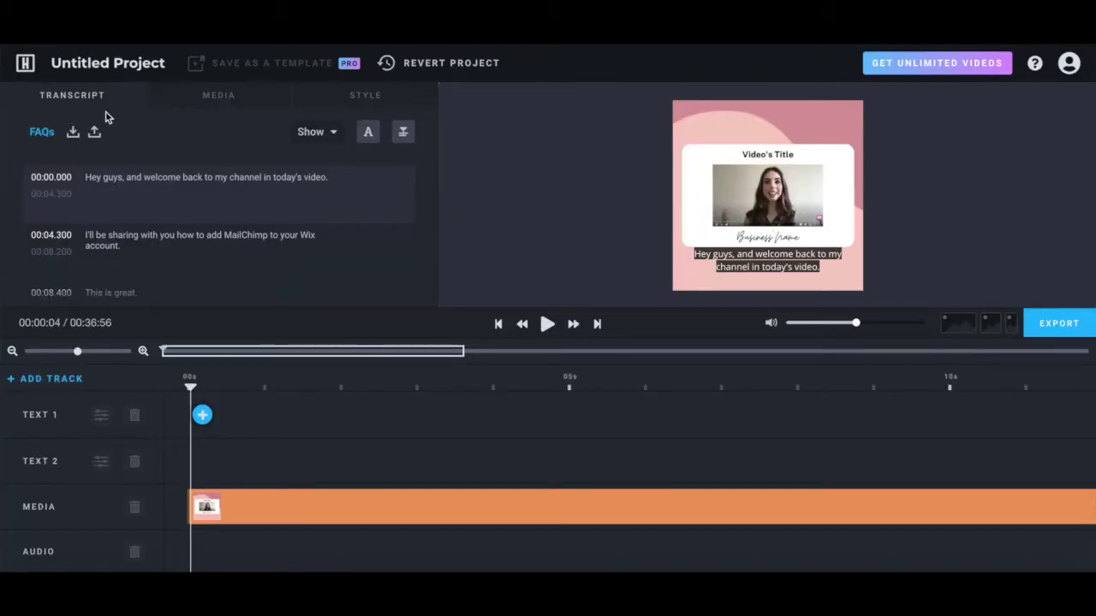
mouse_move(170, 195)
scroll(203, 196, "down", 2)
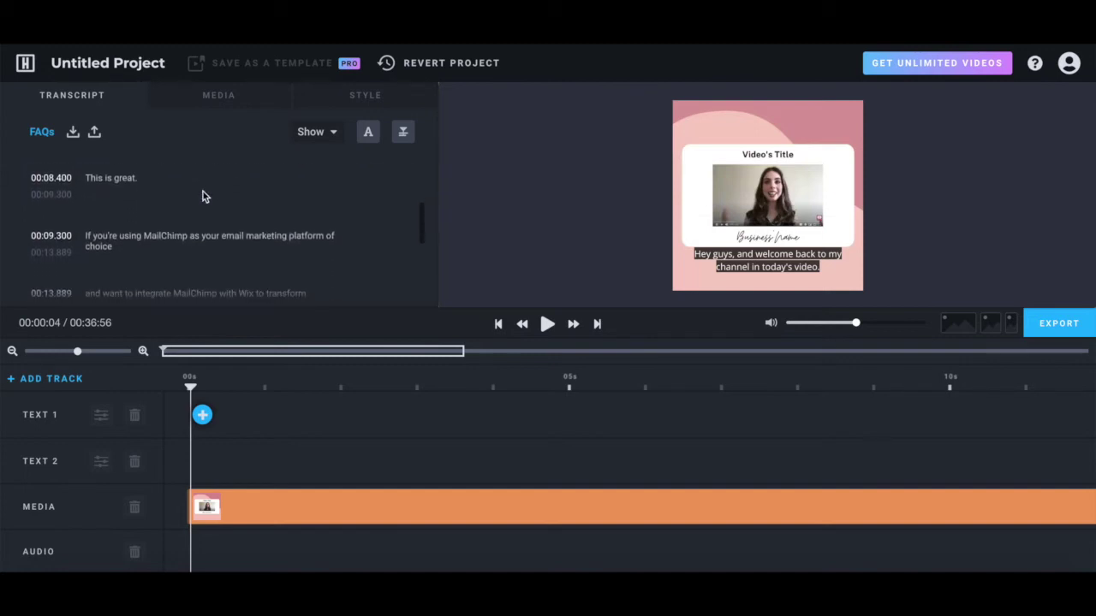
mouse_move(194, 198)
left_click(164, 179)
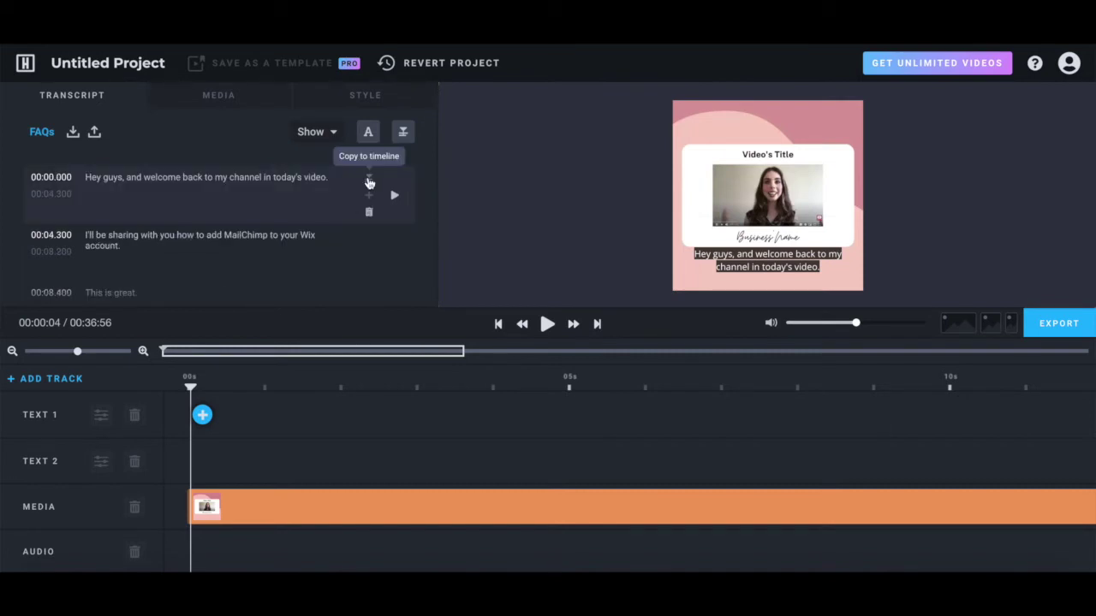
left_click(369, 183)
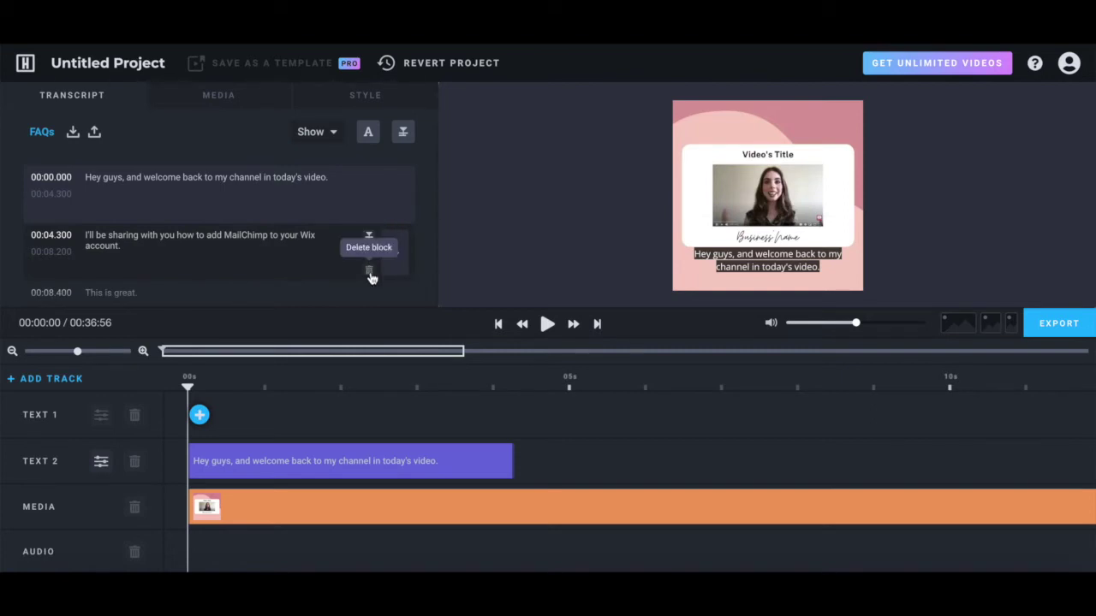
Play back the first caption, then request copying all captions to the Text 2 track.
left_click(374, 273)
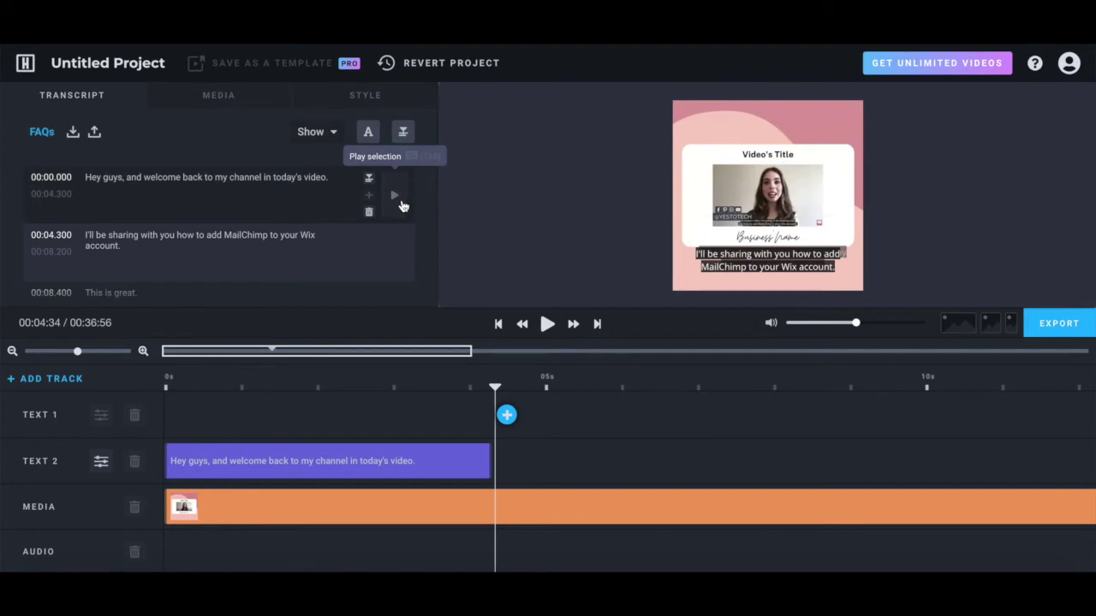
left_click(402, 206)
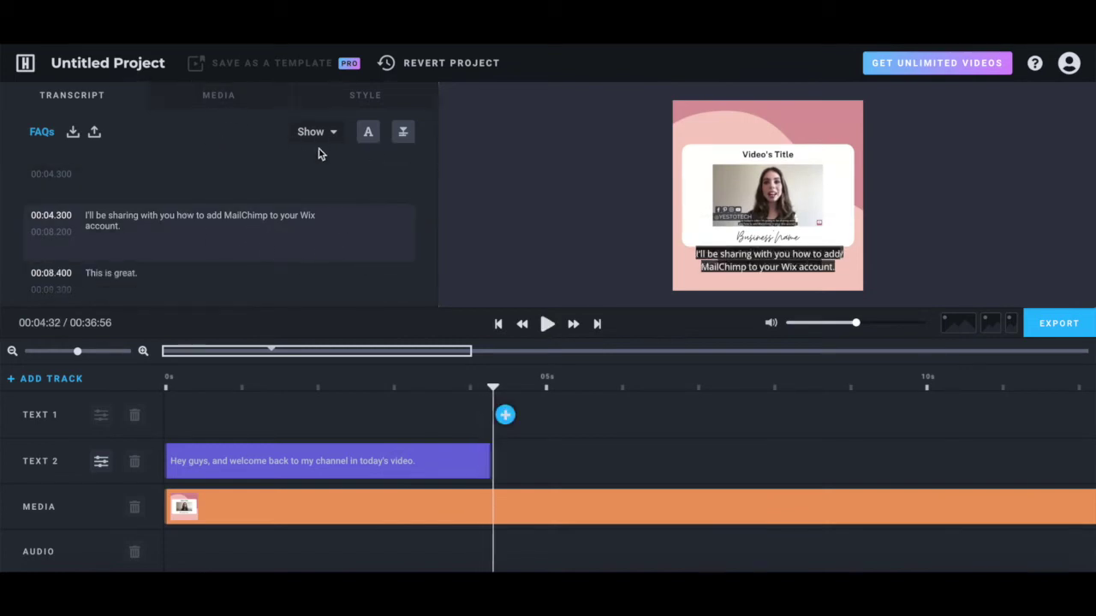
left_click(404, 134)
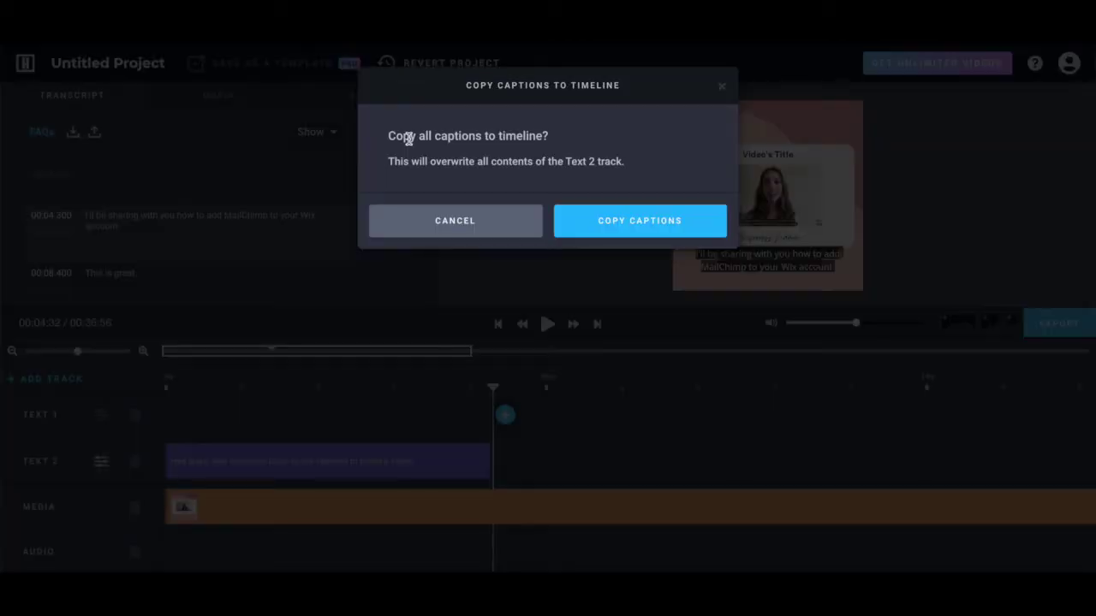
Copy all transcript captions to Text 2 and review the track's font, highlight and shadow options.
left_click(574, 224)
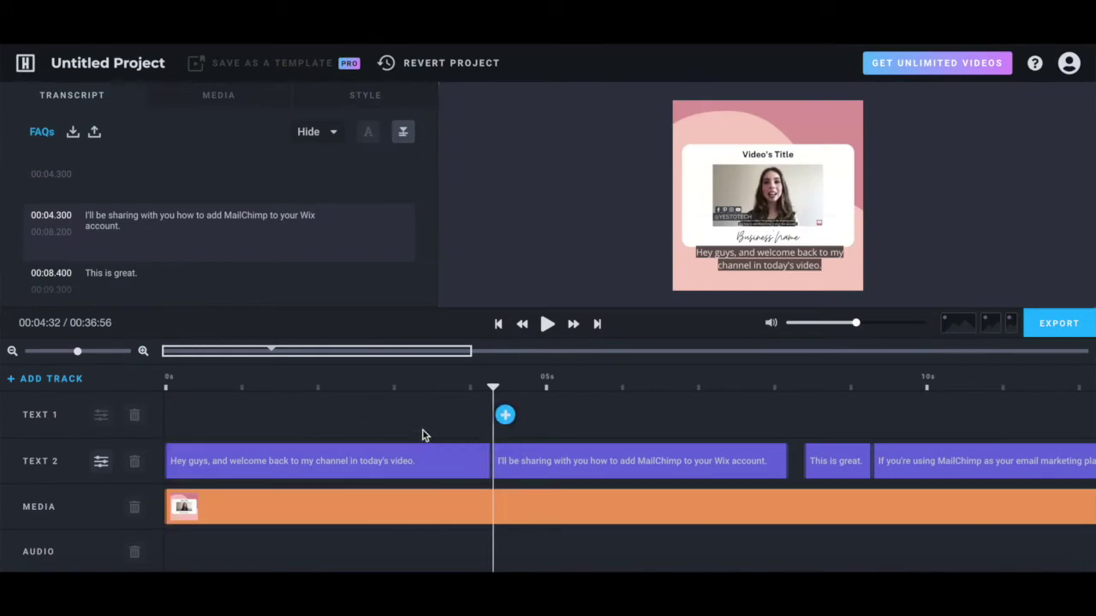
left_click(101, 464)
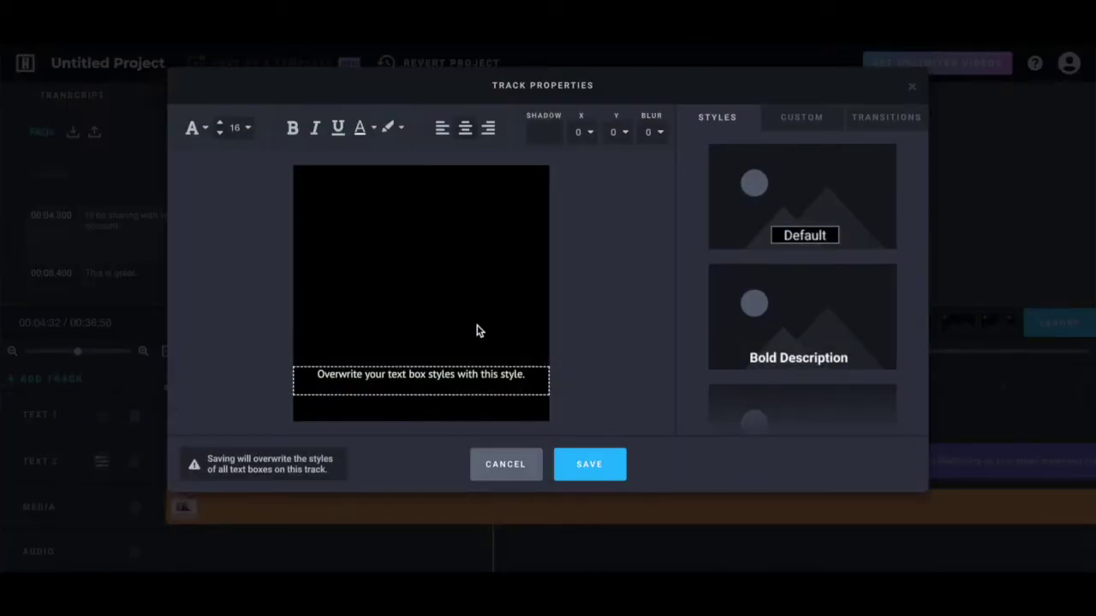
left_click(195, 138)
left_click(196, 130)
left_click(399, 130)
left_click(399, 130)
left_click(537, 133)
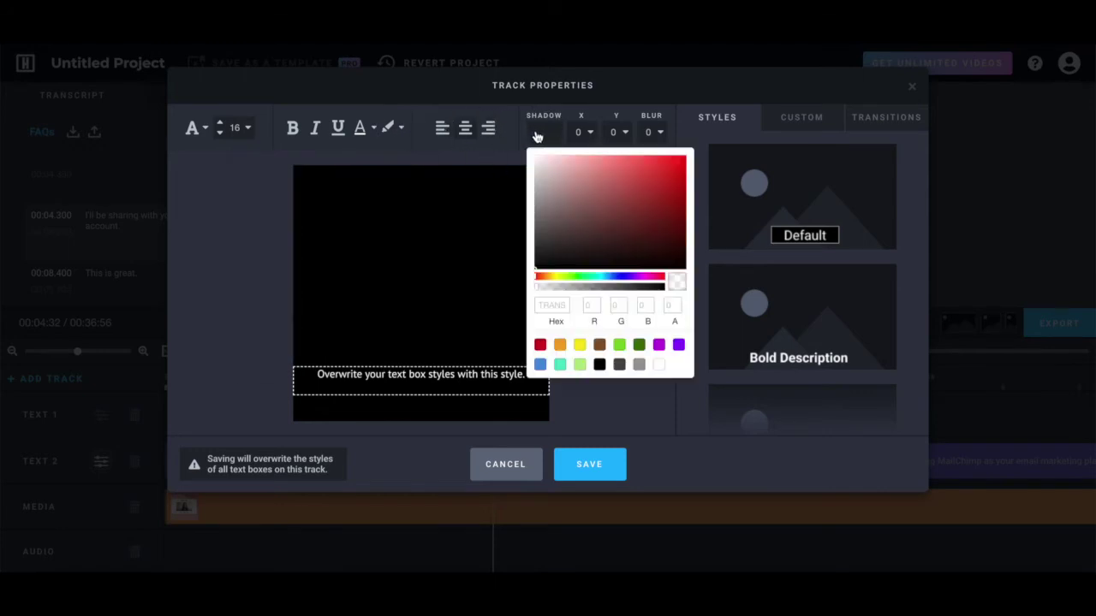
left_click(536, 134)
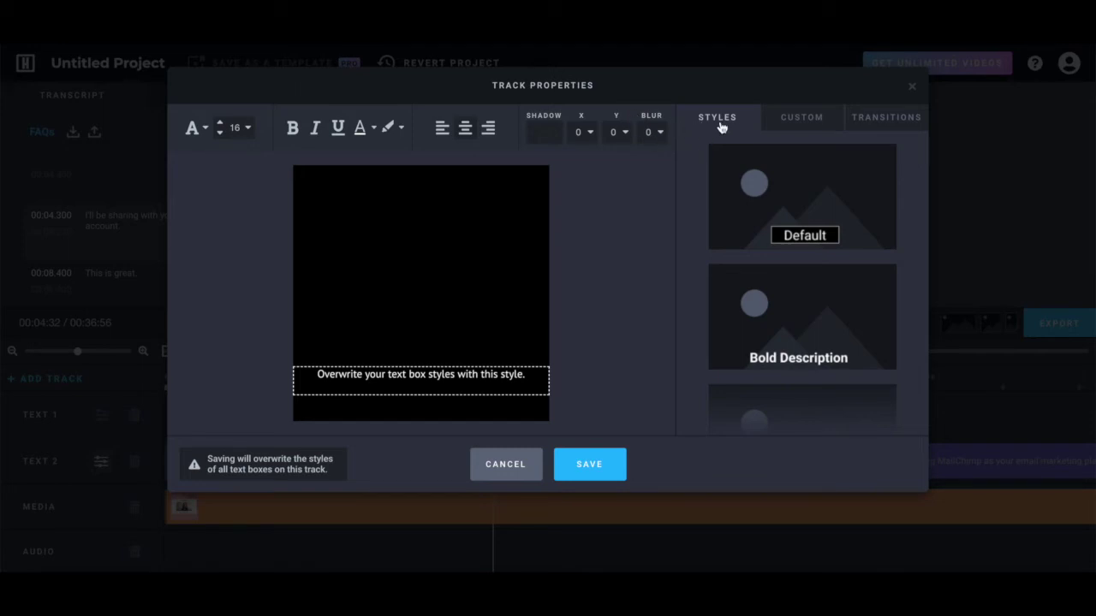
Review the Custom and Transitions settings, then save the style for every Text 2 caption.
scroll(751, 187, "down", 2)
scroll(753, 184, "up", 2)
left_click(794, 125)
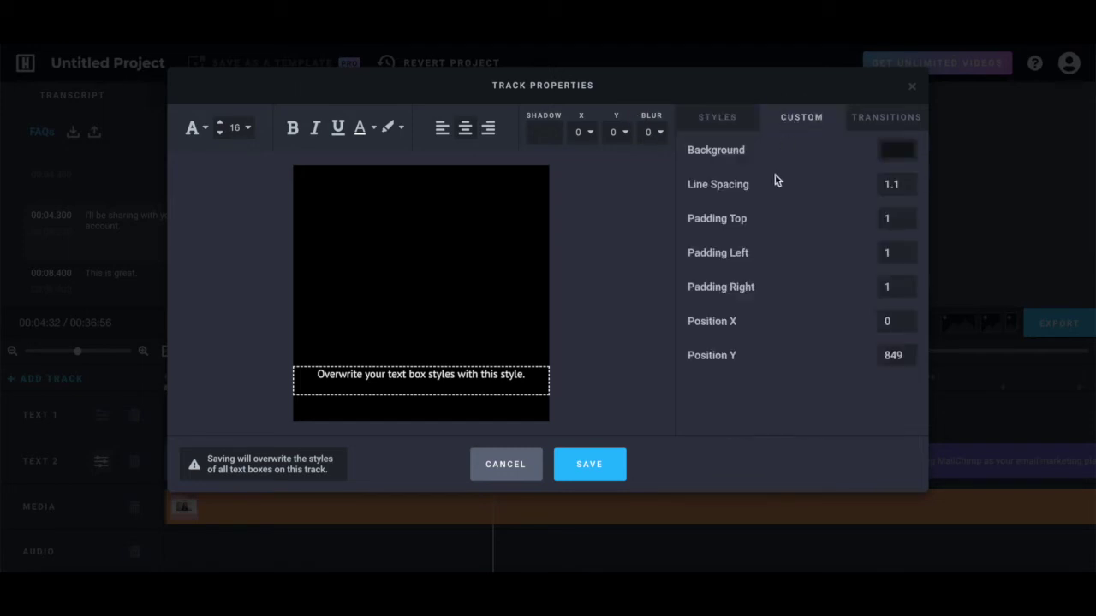
left_click(904, 126)
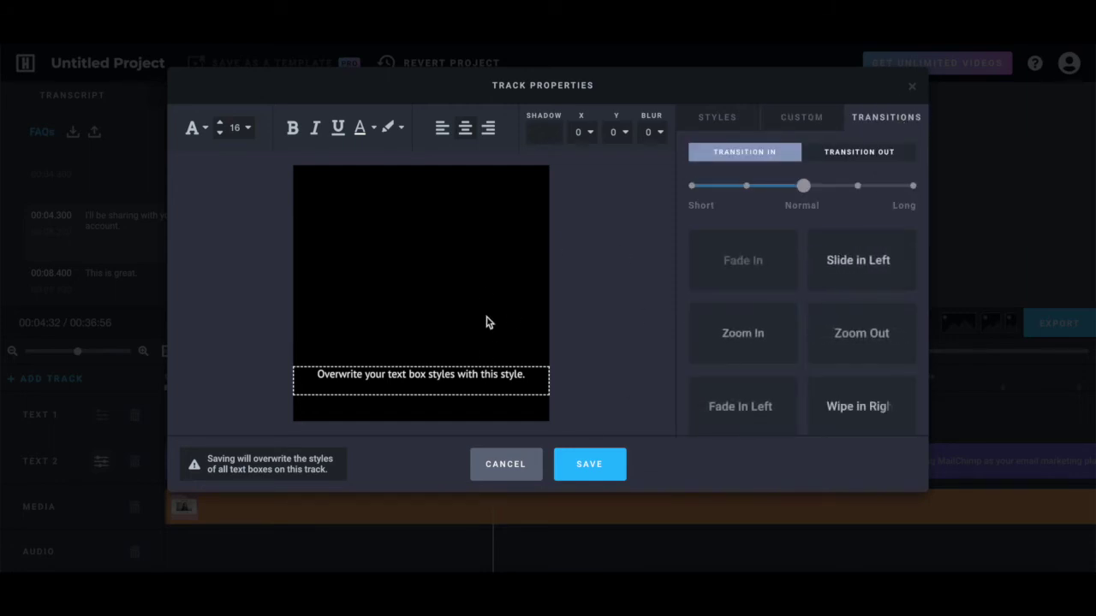
left_click(594, 471)
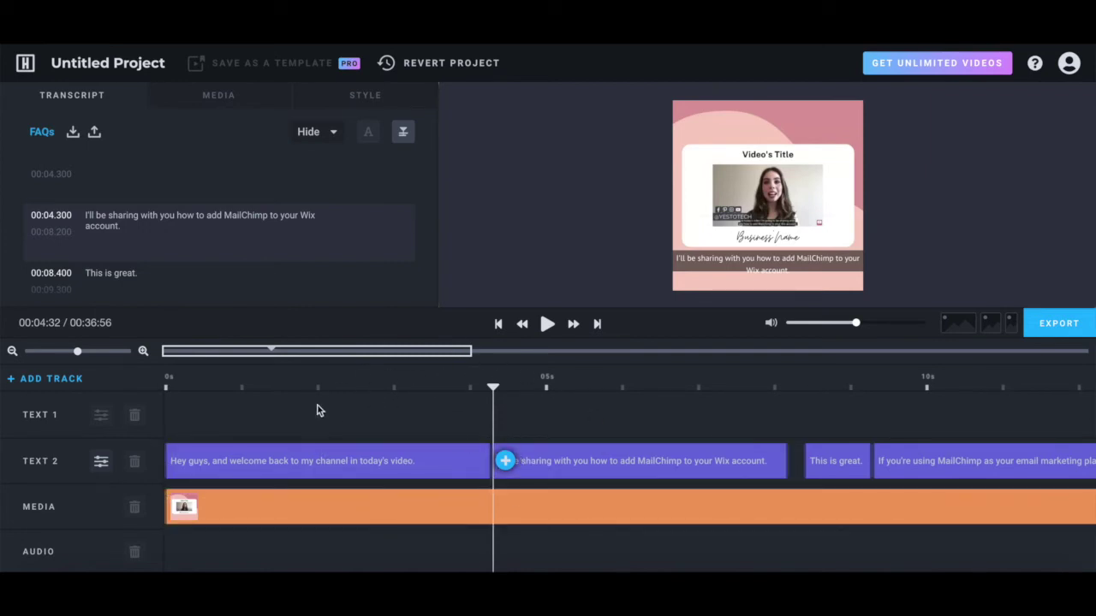
left_click(383, 465)
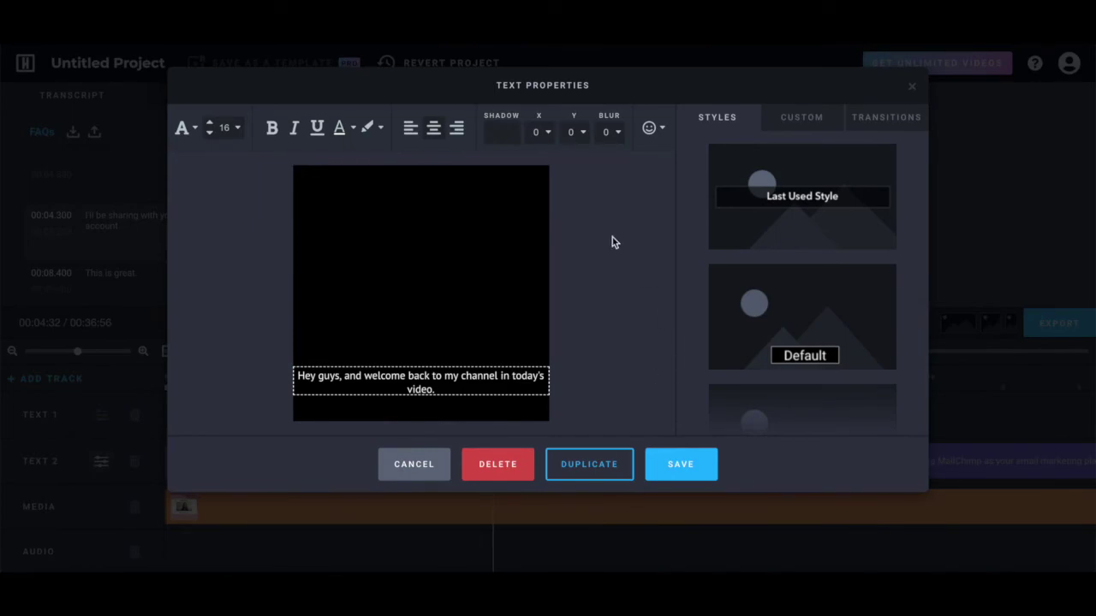
key("Escape")
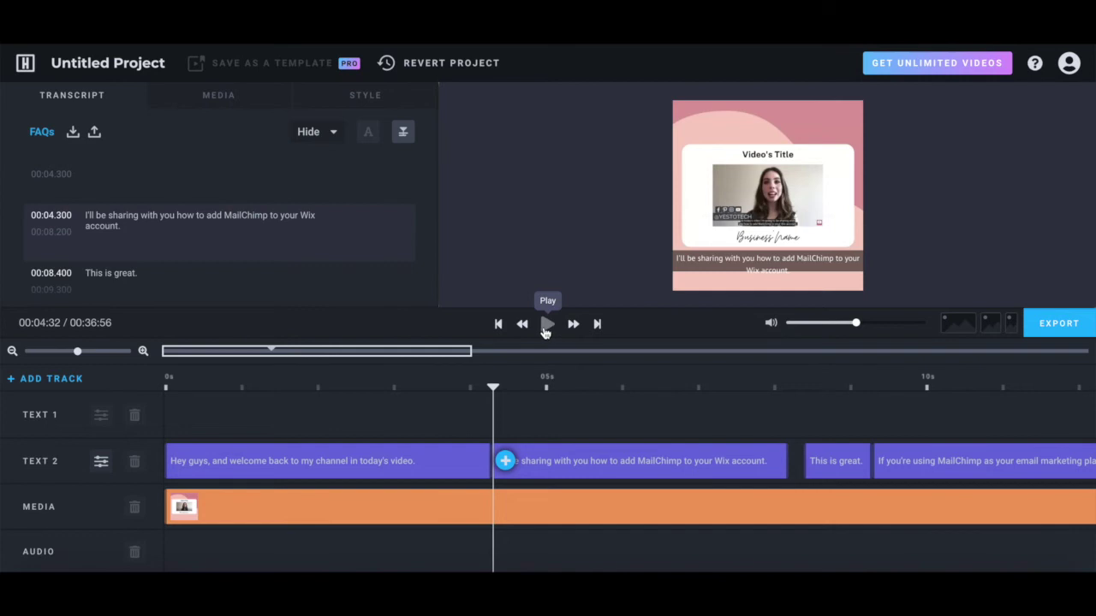
left_click(545, 327)
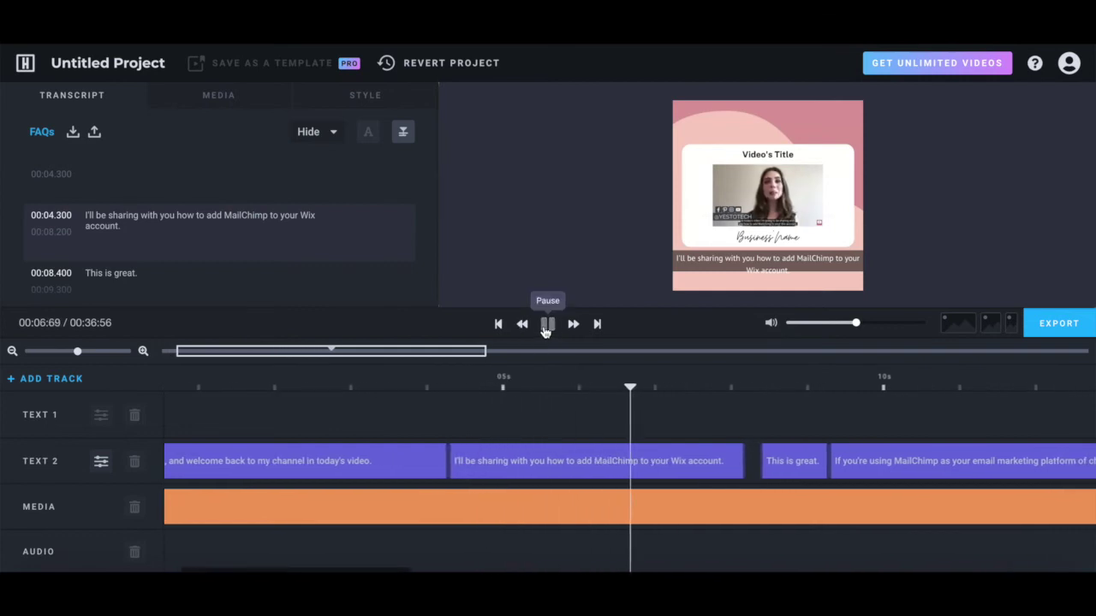
left_click(546, 327)
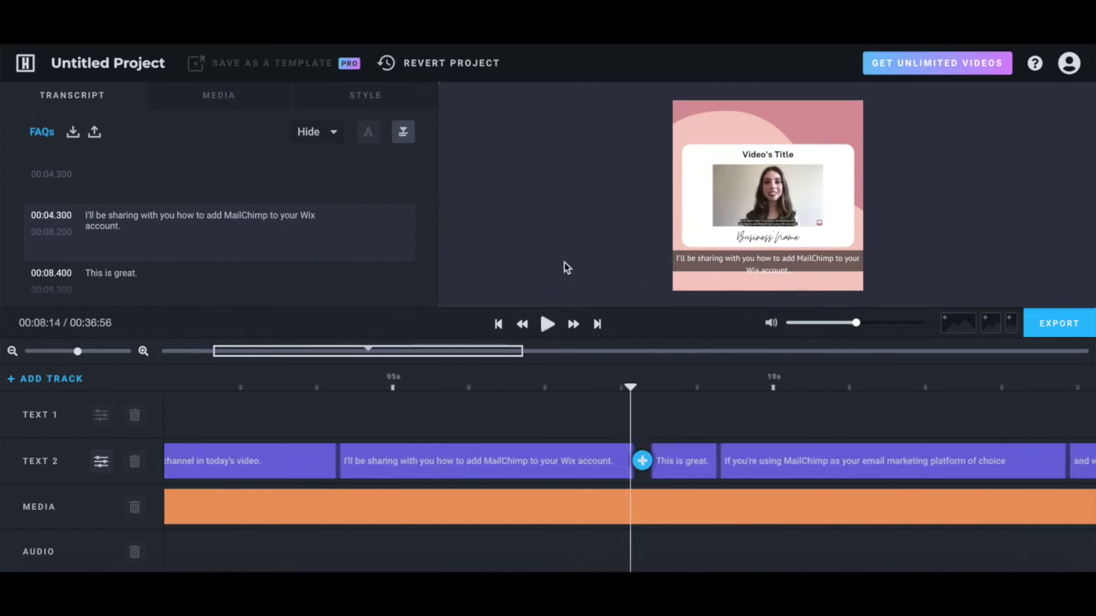
Export the square video at 24 fps, High quality, 720x720, and open its download page.
left_click(1062, 325)
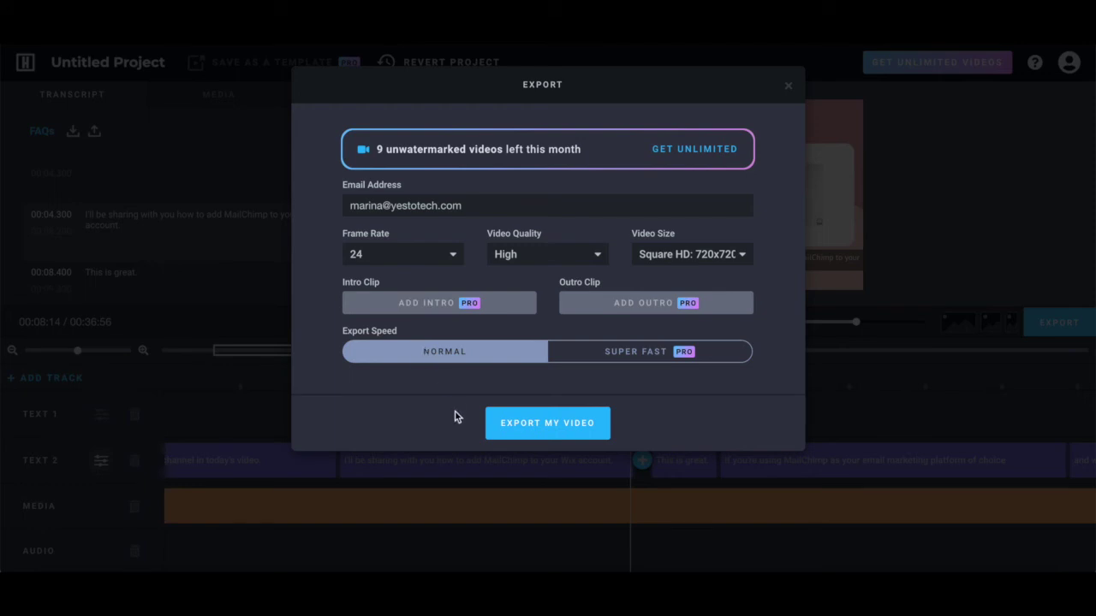
left_click(525, 423)
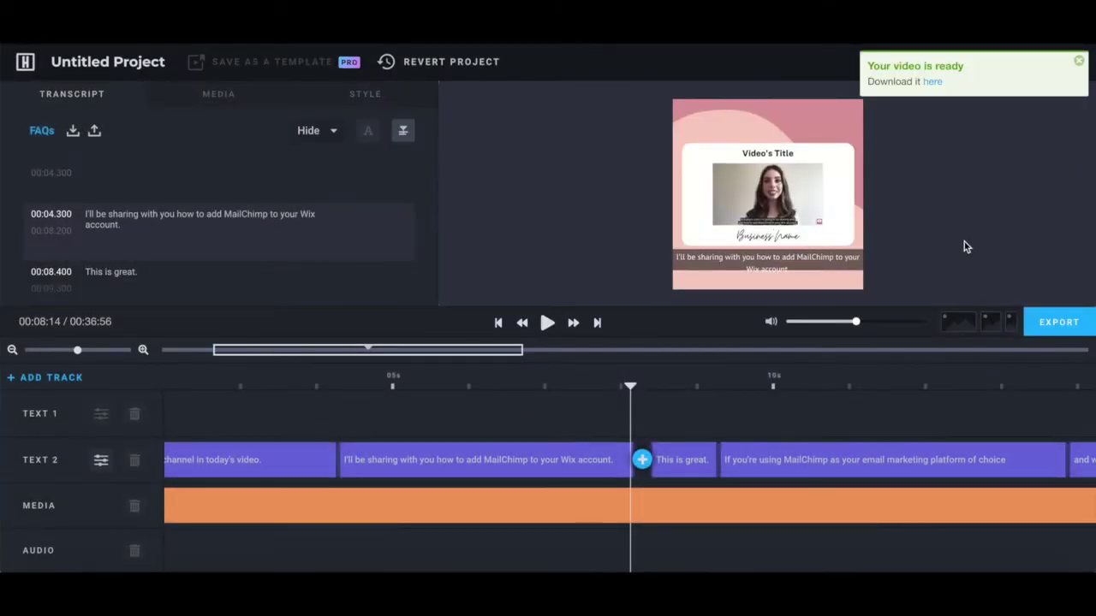
left_click(932, 83)
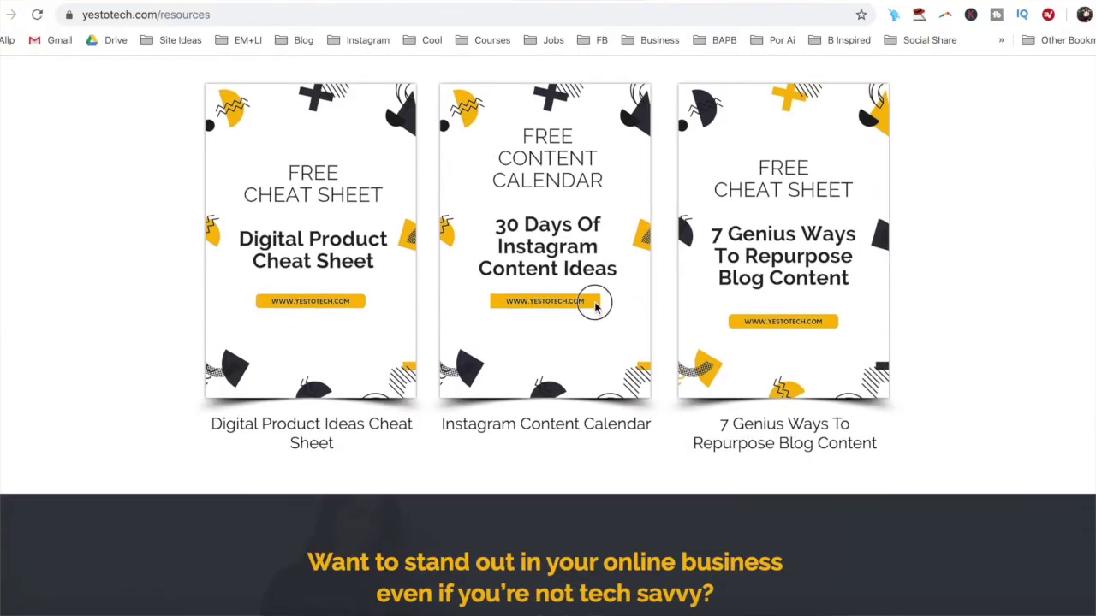
Open the Instagram Content Calendar page and bring up its GIVE IT TO ME NOW! sign-up form.
left_click(597, 308)
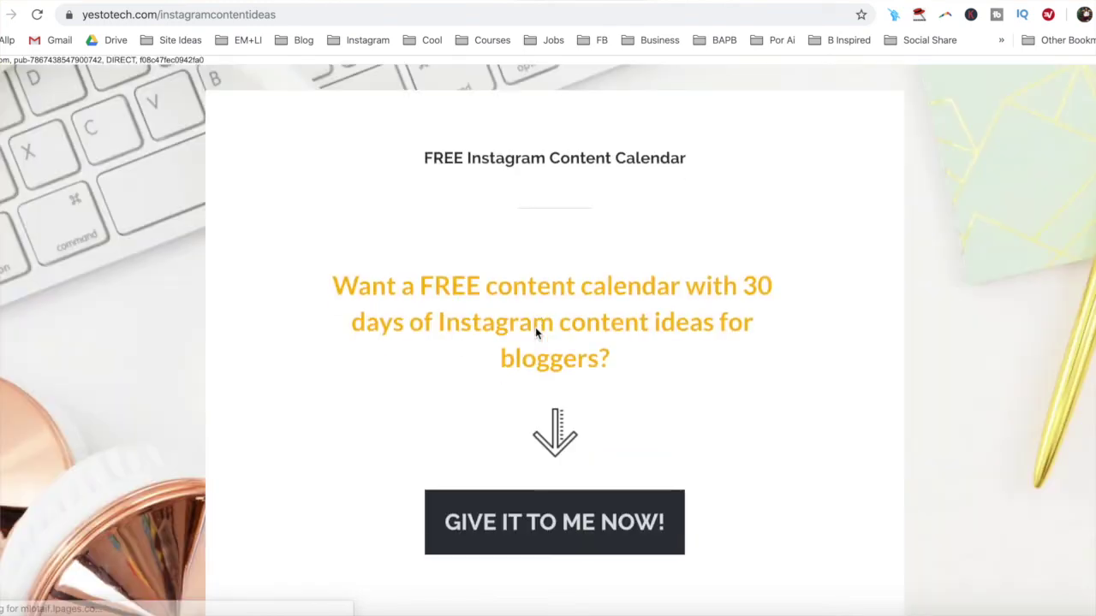
scroll(537, 333, "down", 1)
left_click(537, 482)
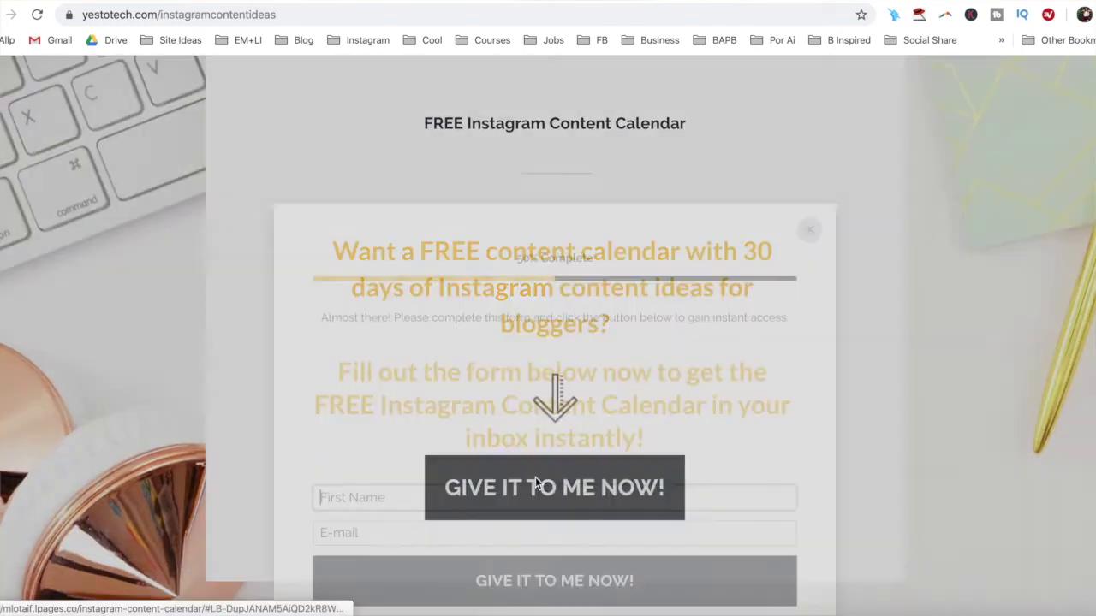
Enter a first name and e-mail address in the sign-up form.
type("Marina")
key("Tab")
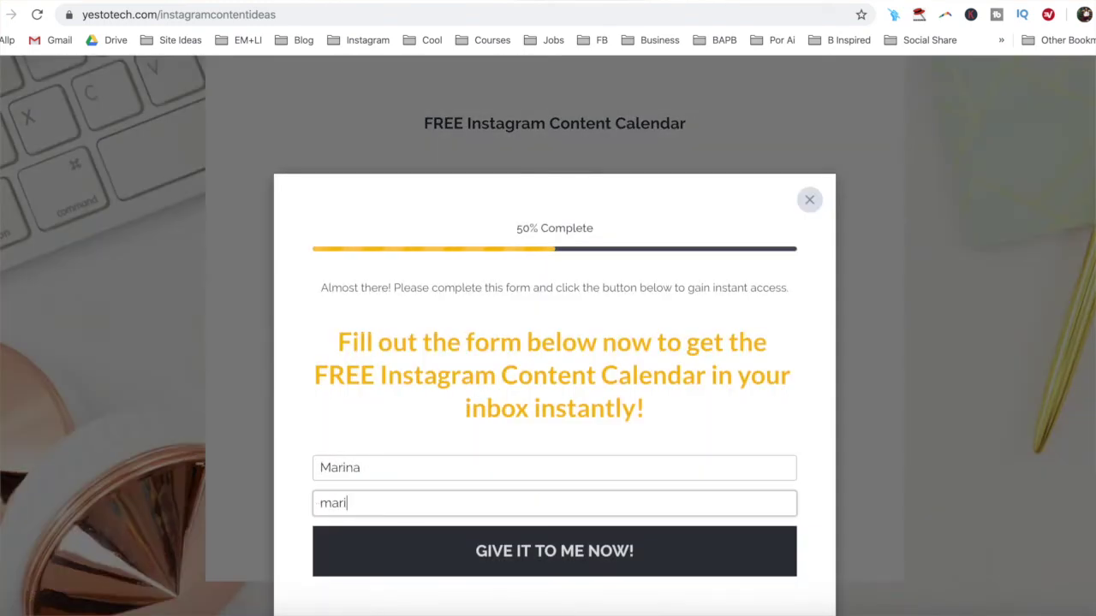
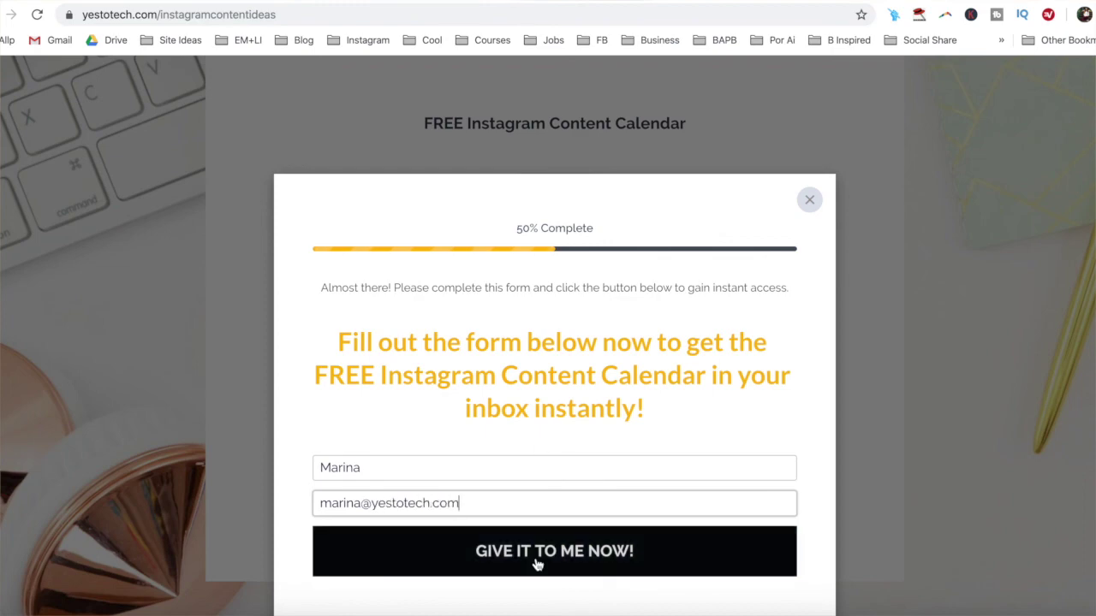